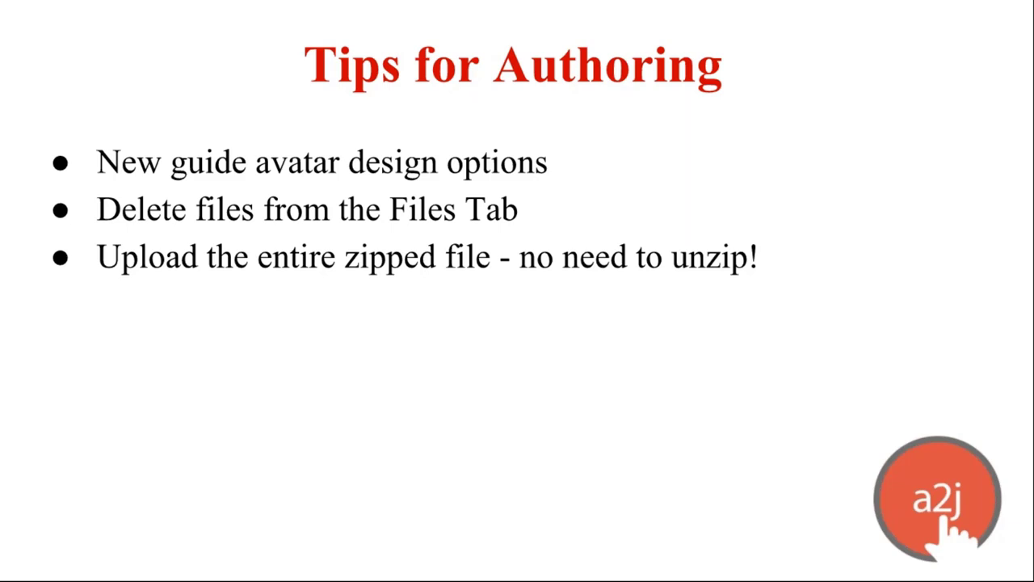
# - Leave the slideshow, switch to A2J Author and search the interview list for "simpl" to open the Simple and Conditional Branching interview
pyautogui.press('Escape')
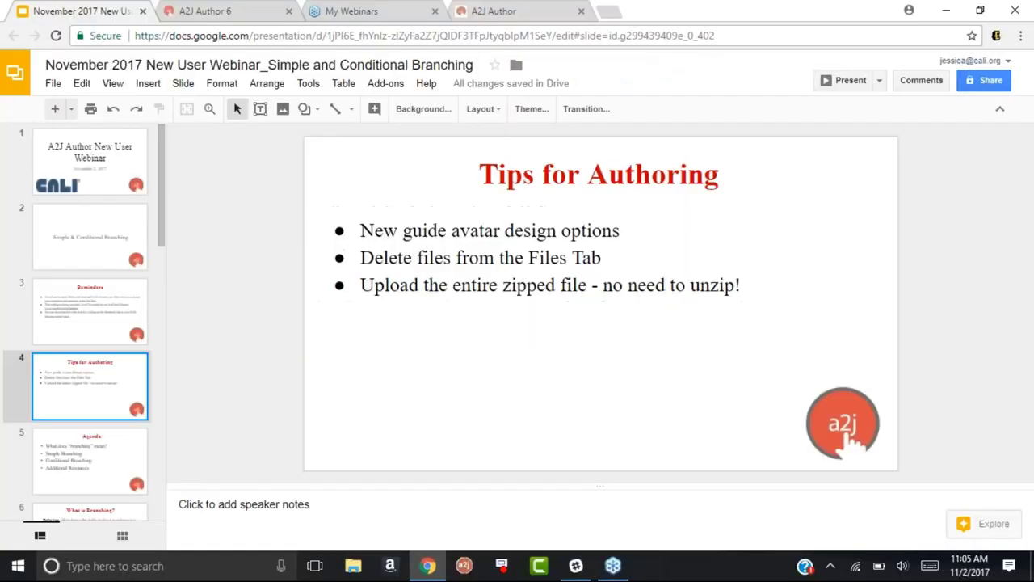
pyautogui.click(225, 13)
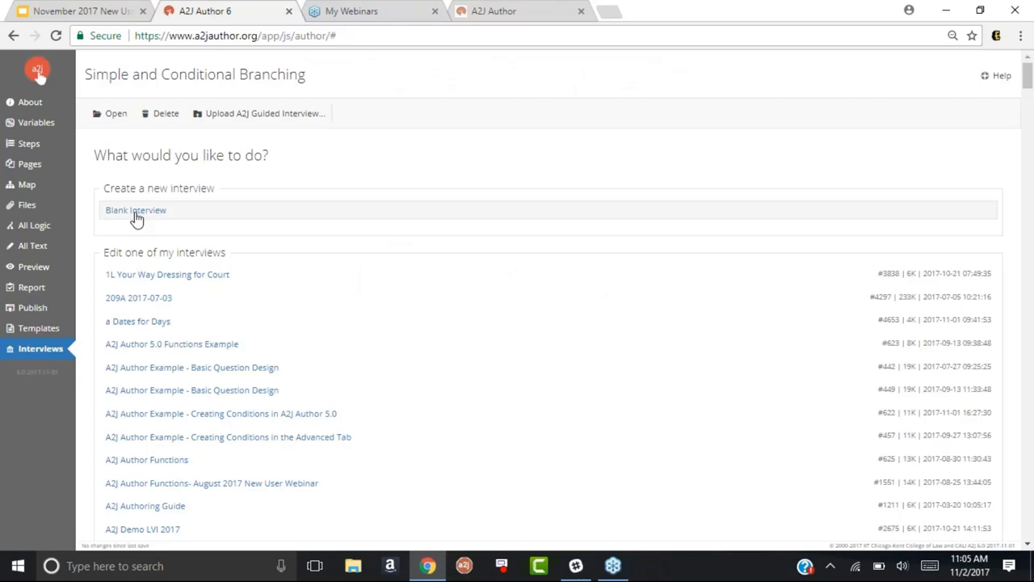
pyautogui.hotkey('ctrl', 'f')
pyautogui.write('s')
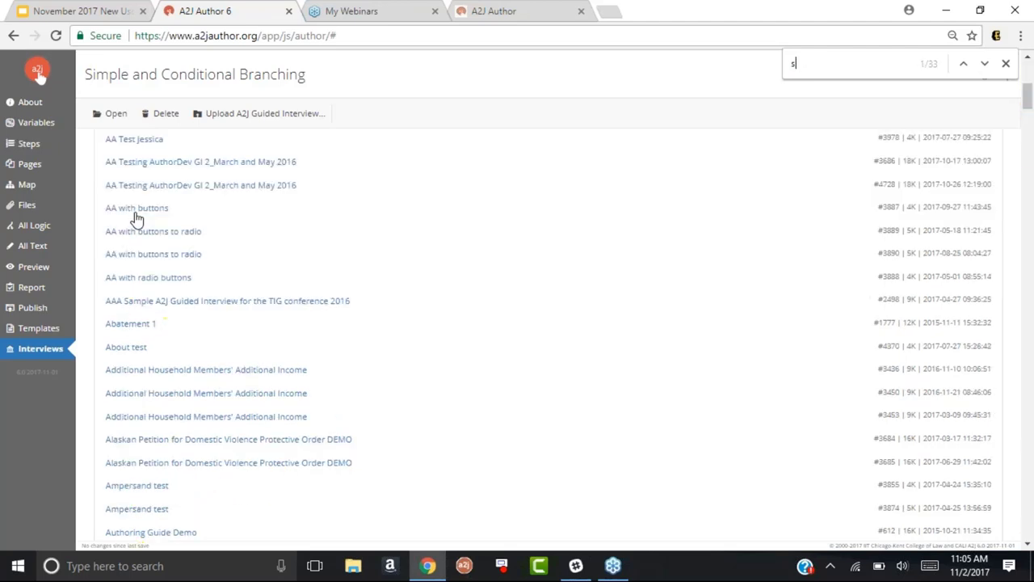
pyautogui.write('impl')
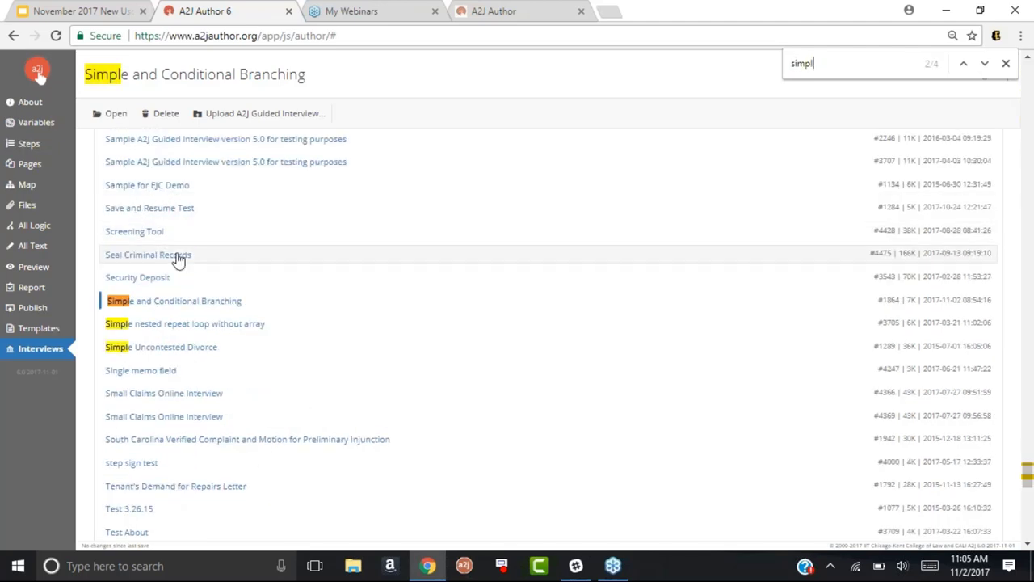
pyautogui.doubleClick(195, 308)
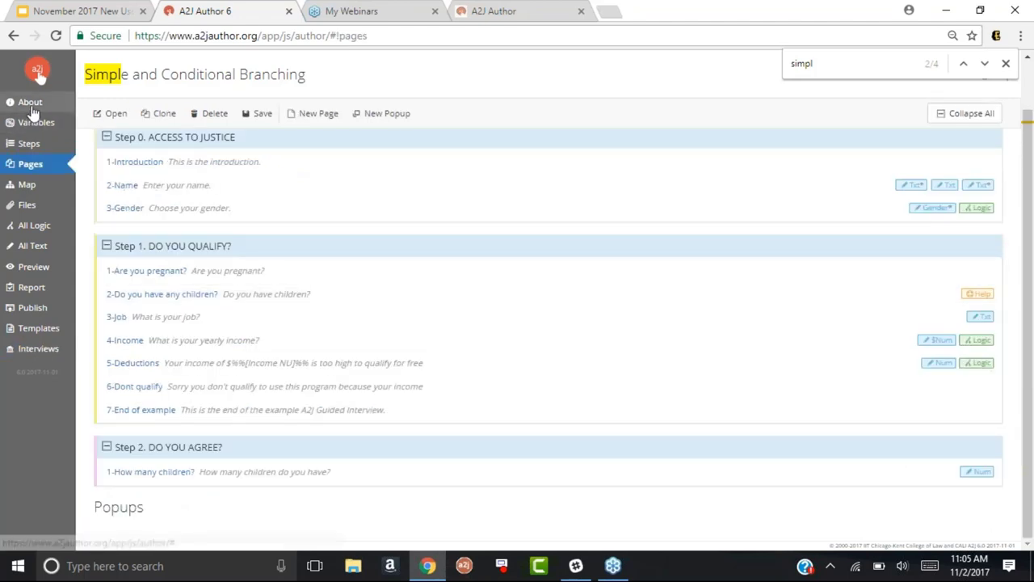
# - View the interview's About information and preview each skin tone on the female guide avatar, finishing on the second-lightest tone
pyautogui.click(32, 108)
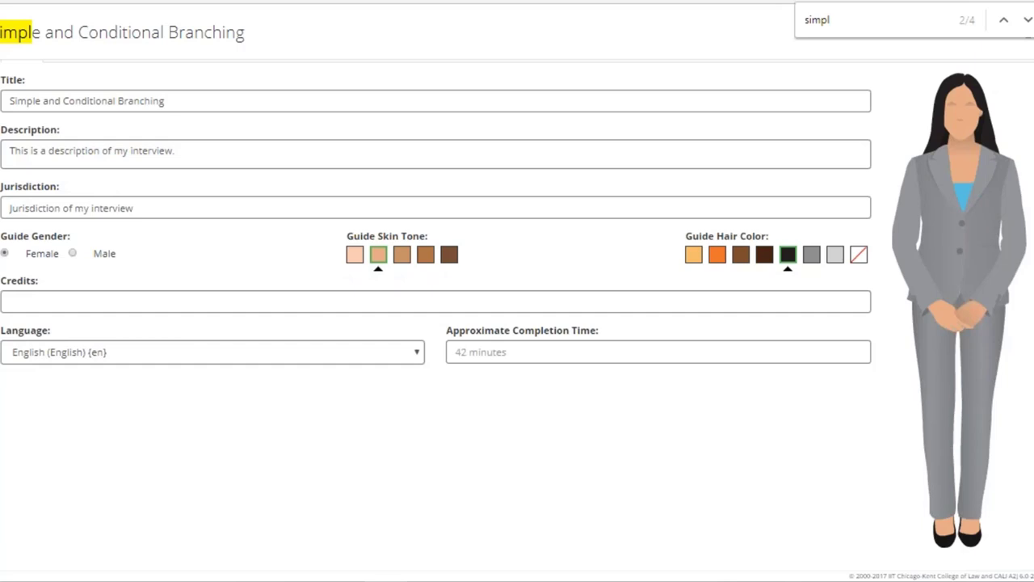
pyautogui.click(356, 256)
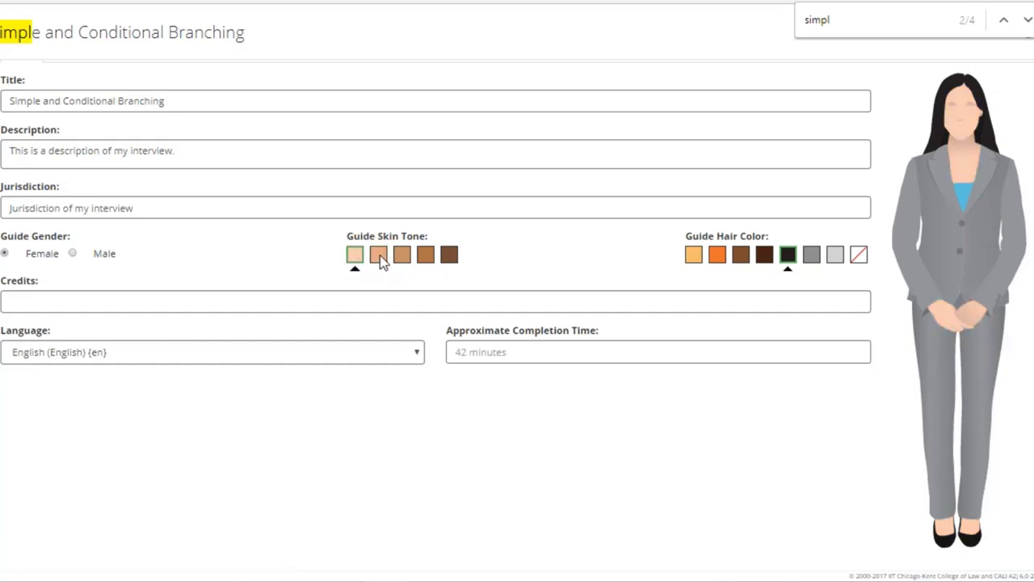
pyautogui.click(379, 255)
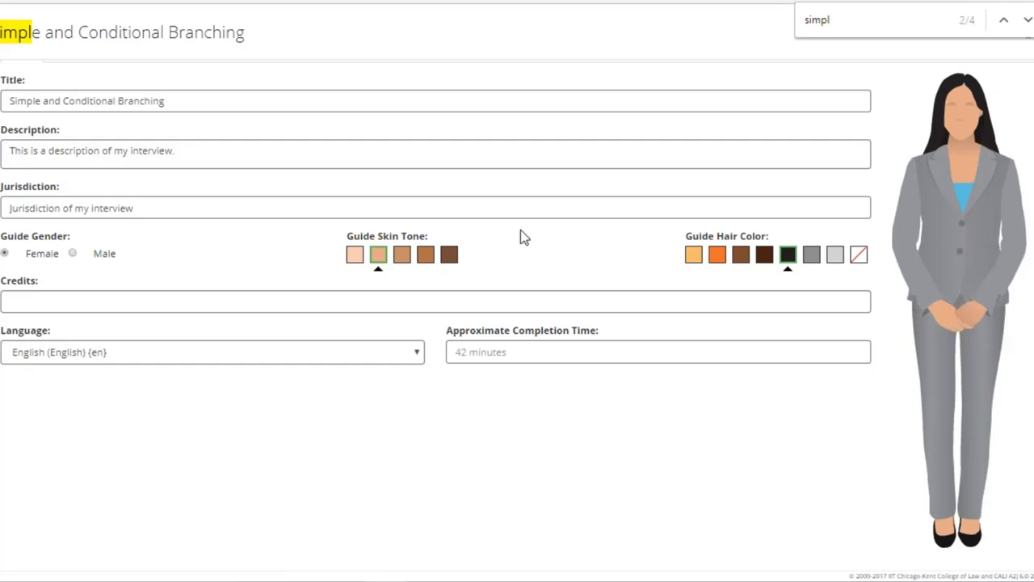
pyautogui.click(405, 257)
pyautogui.click(425, 257)
pyautogui.click(450, 257)
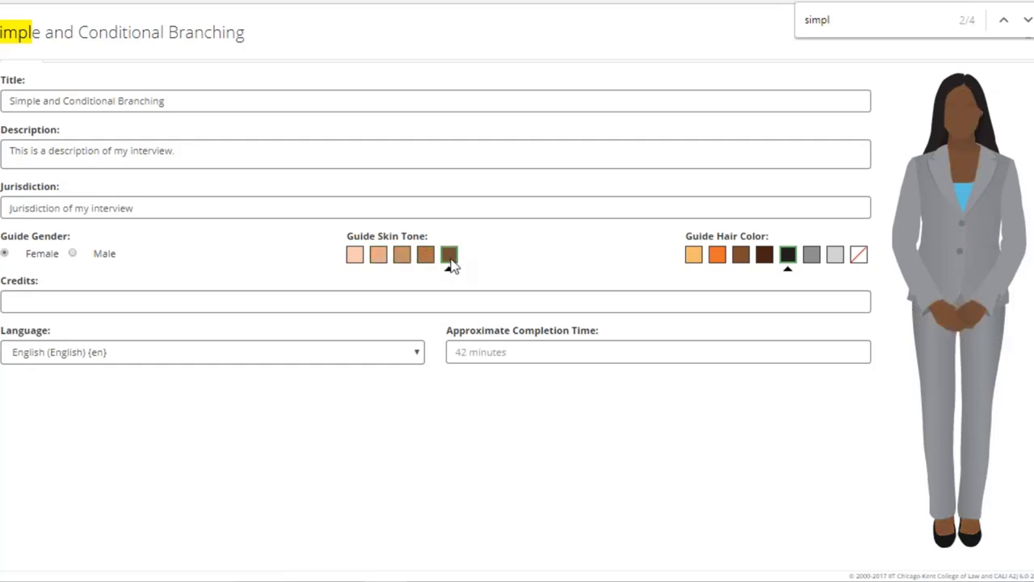
pyautogui.click(377, 257)
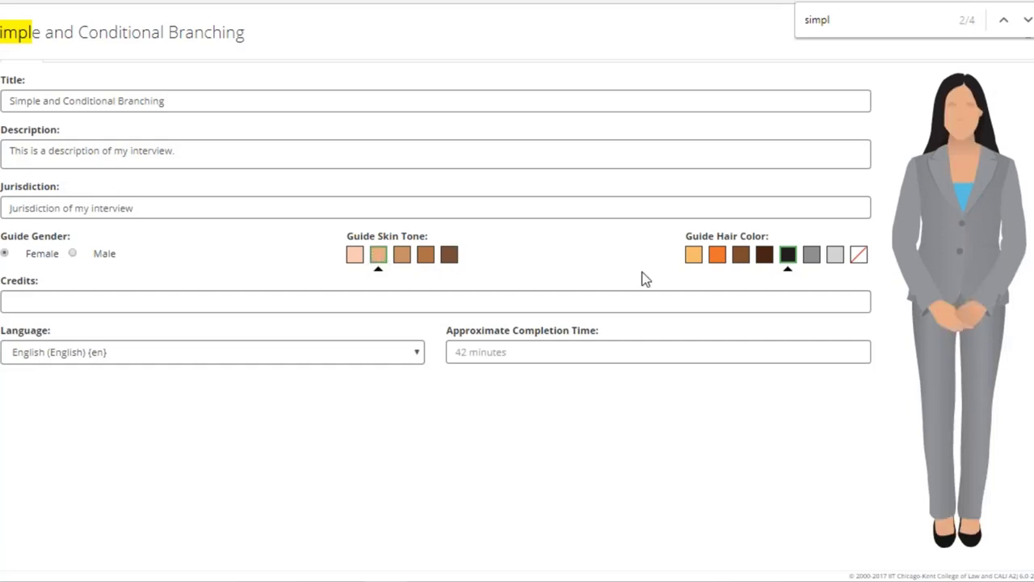
# - Try every hair color on the female guide, including the no-hair option, and settle on light gray
pyautogui.click(698, 257)
pyautogui.click(716, 259)
pyautogui.click(743, 260)
pyautogui.click(765, 256)
pyautogui.click(788, 257)
pyautogui.click(813, 258)
pyautogui.click(835, 257)
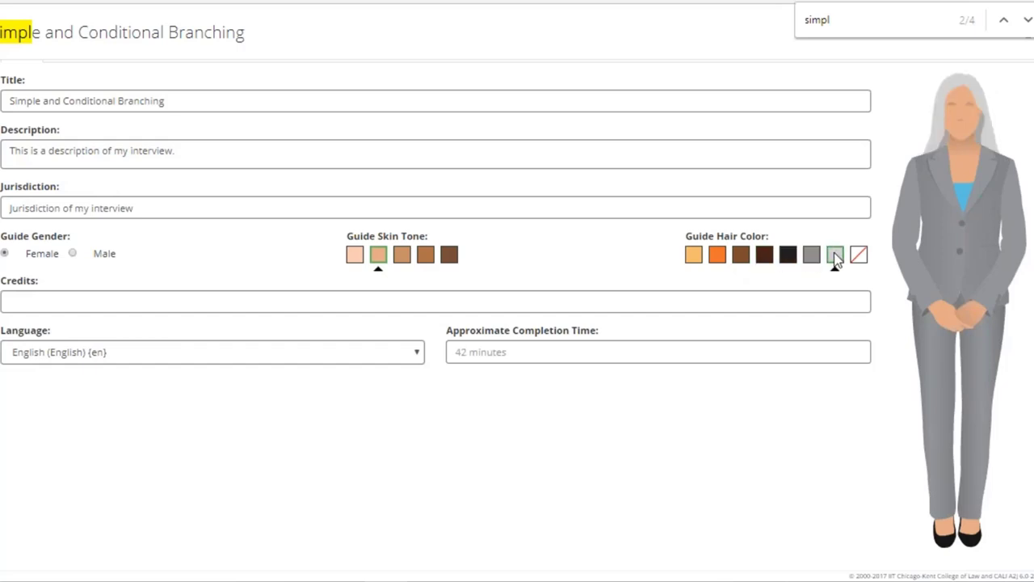
pyautogui.click(857, 257)
pyautogui.click(836, 257)
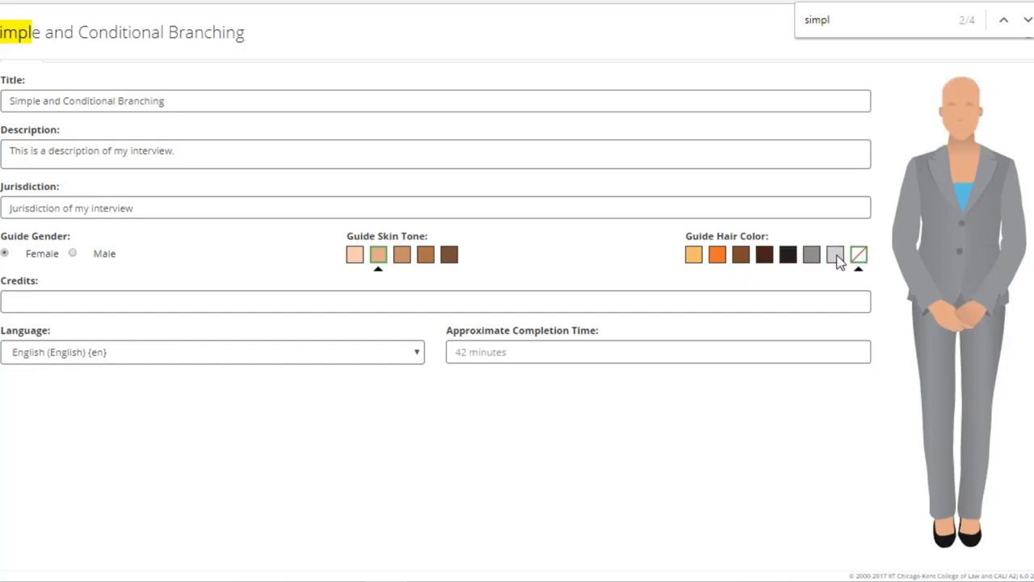
# - Set the guide gender to Male and try other skin tones, finishing on the darkest one
pyautogui.click(73, 254)
pyautogui.click(354, 255)
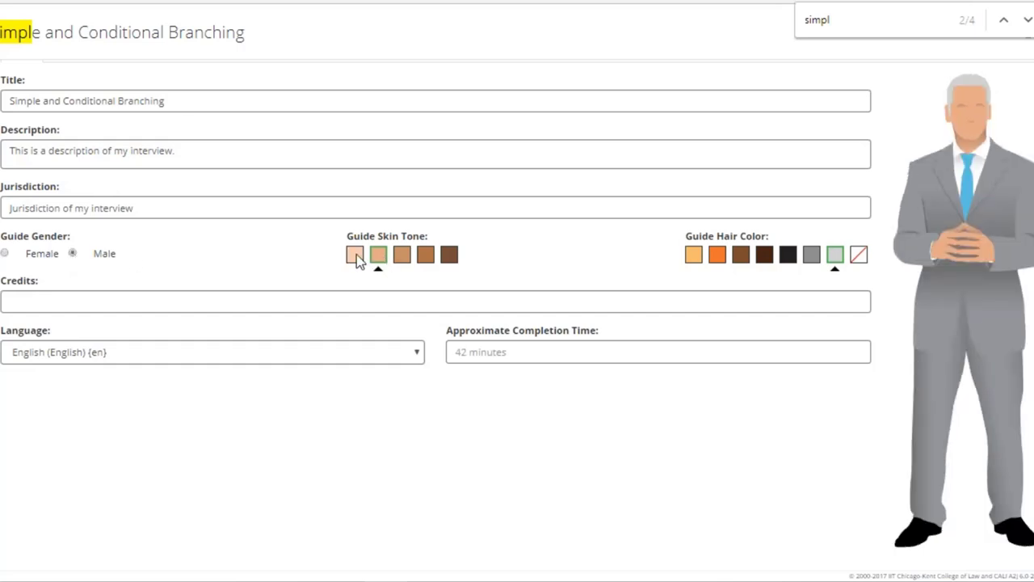
pyautogui.click(425, 255)
pyautogui.click(448, 255)
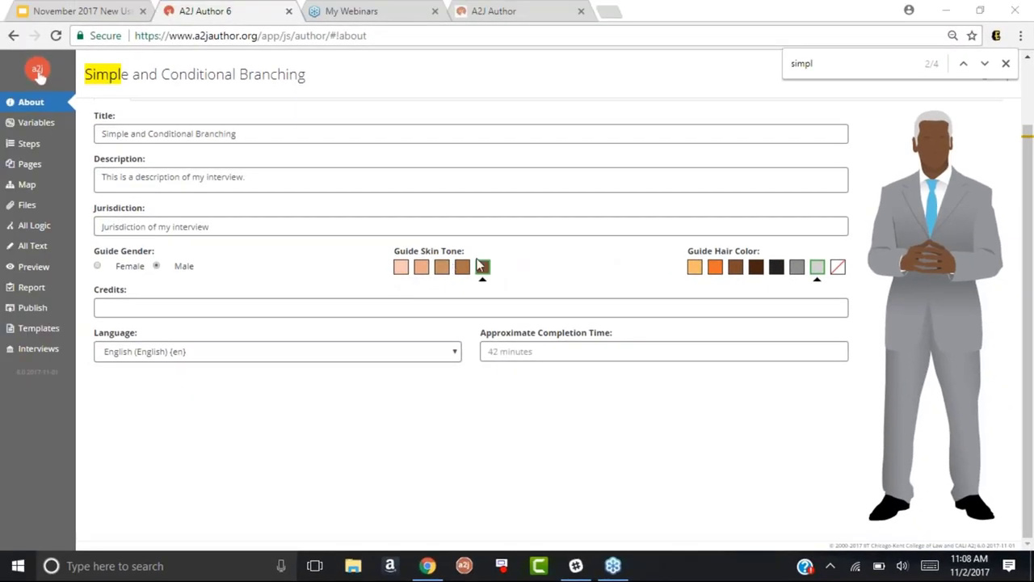
# - Permanently delete only daughter-3-2.jpg from the files attached to the interview
pyautogui.click(36, 208)
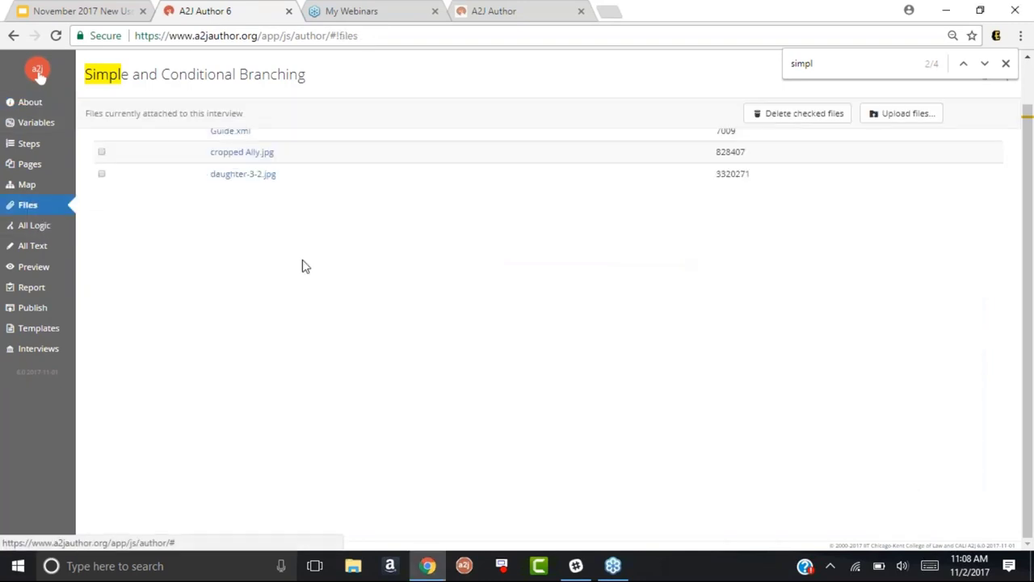
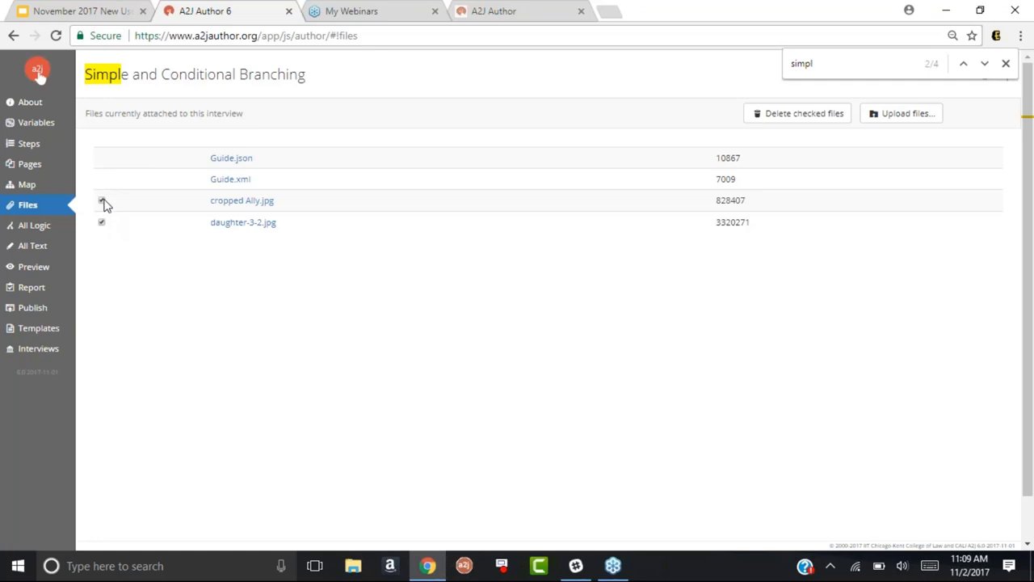
pyautogui.click(102, 222)
pyautogui.click(101, 223)
pyautogui.click(788, 114)
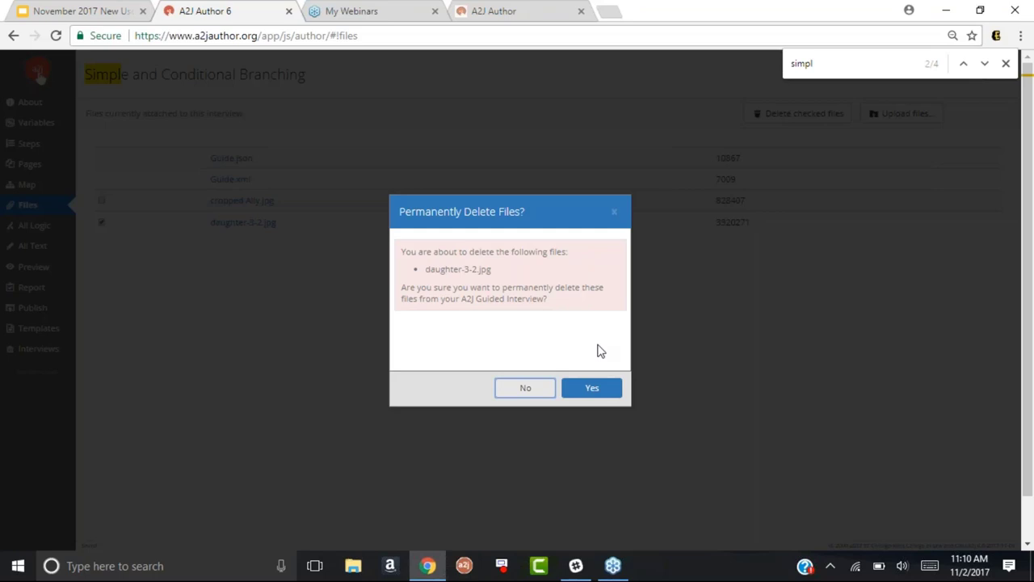
pyautogui.click(591, 387)
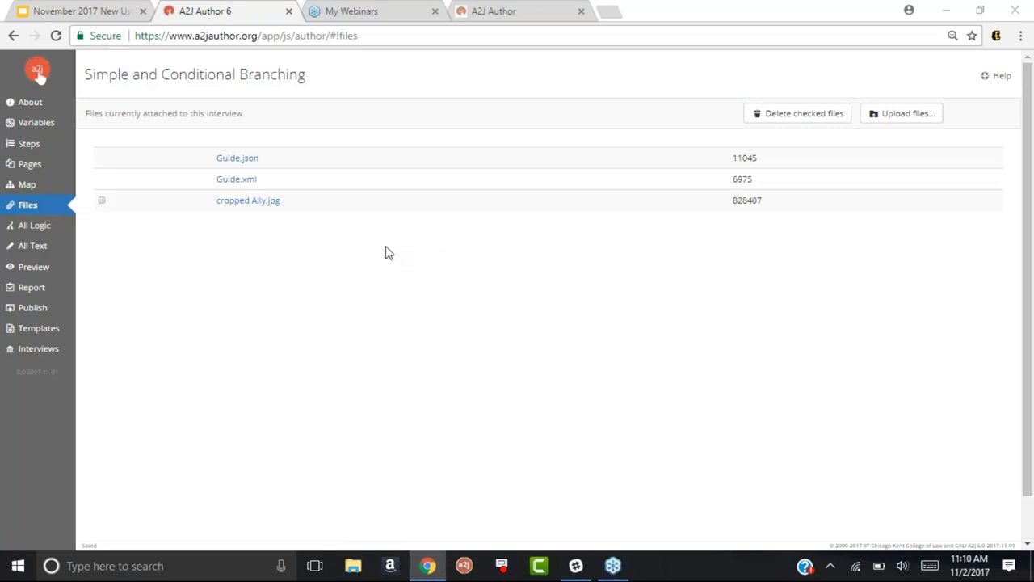
# - Switch back to the Google Slides webinar deck, present it and advance to the "What is Branching?" slide
pyautogui.click(39, 10)
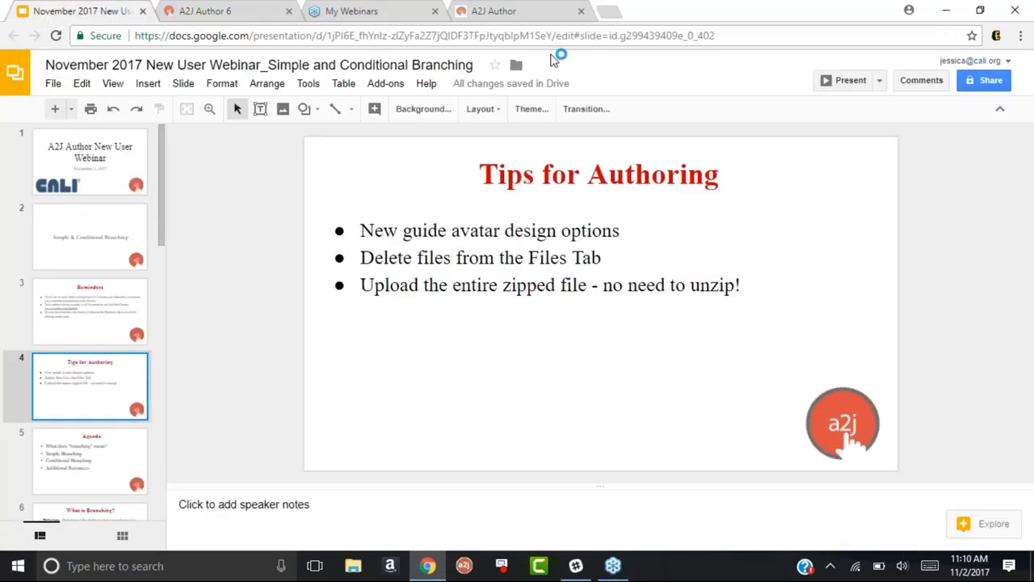
pyautogui.click(845, 80)
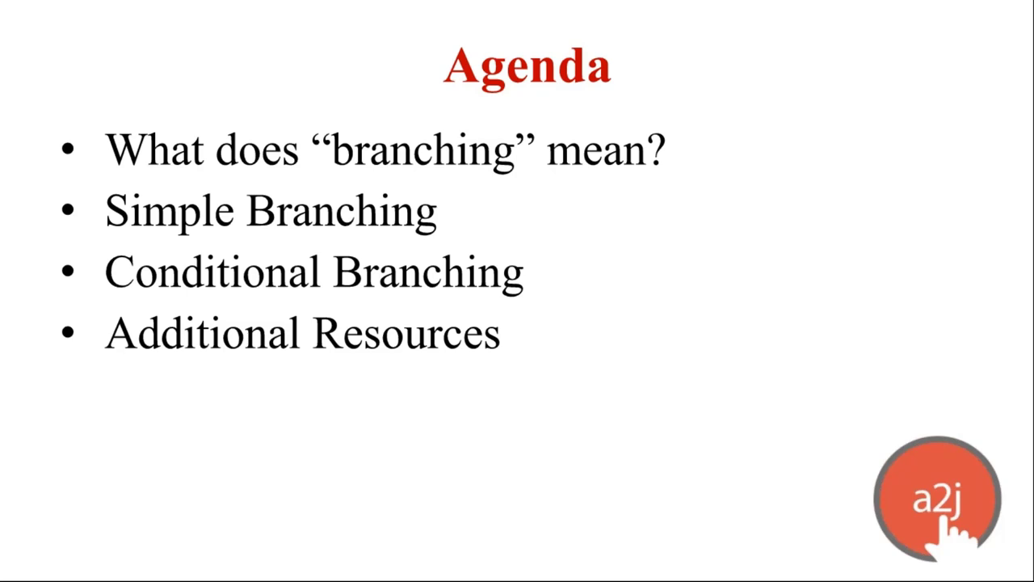
pyautogui.press('Right')
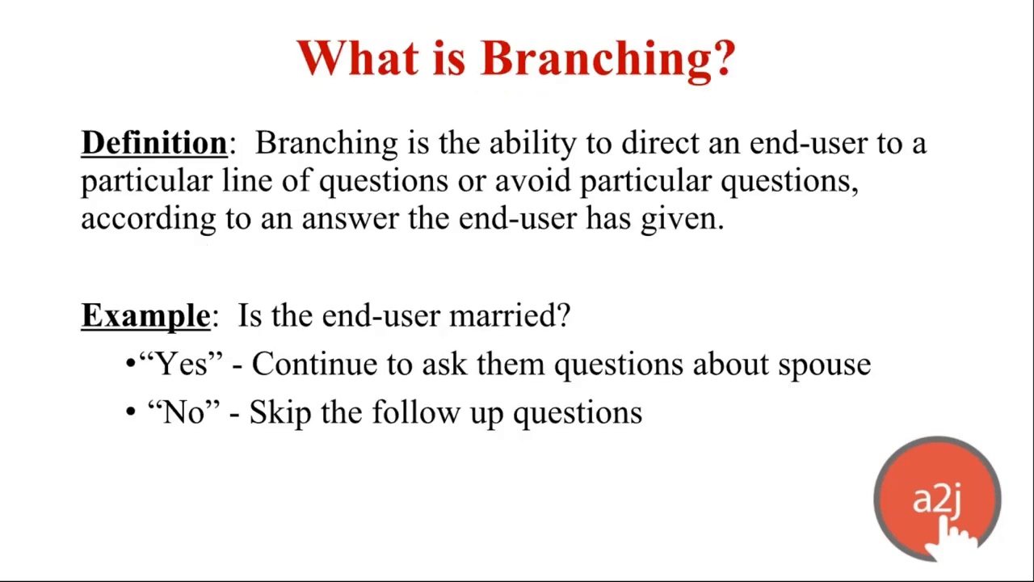